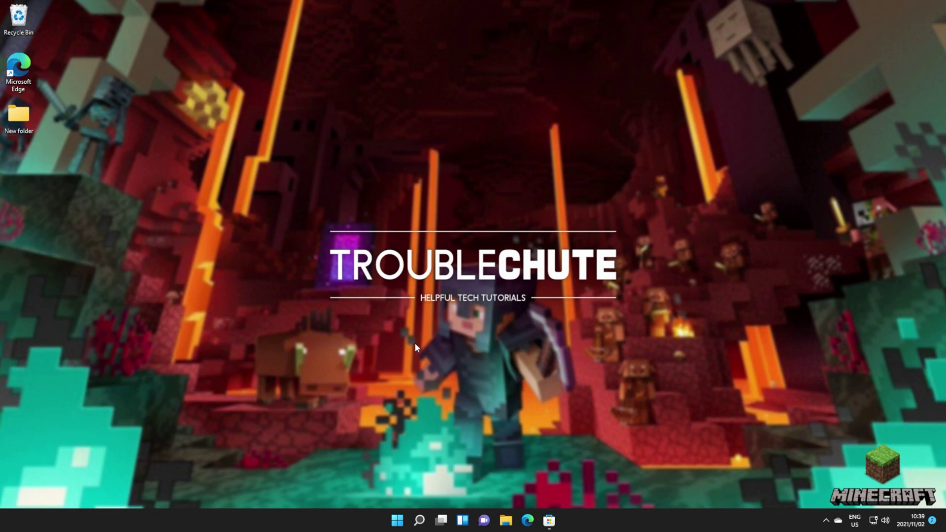
Return to the minecraft search results and open the Minecraft Launcher product page.
click(549, 520)
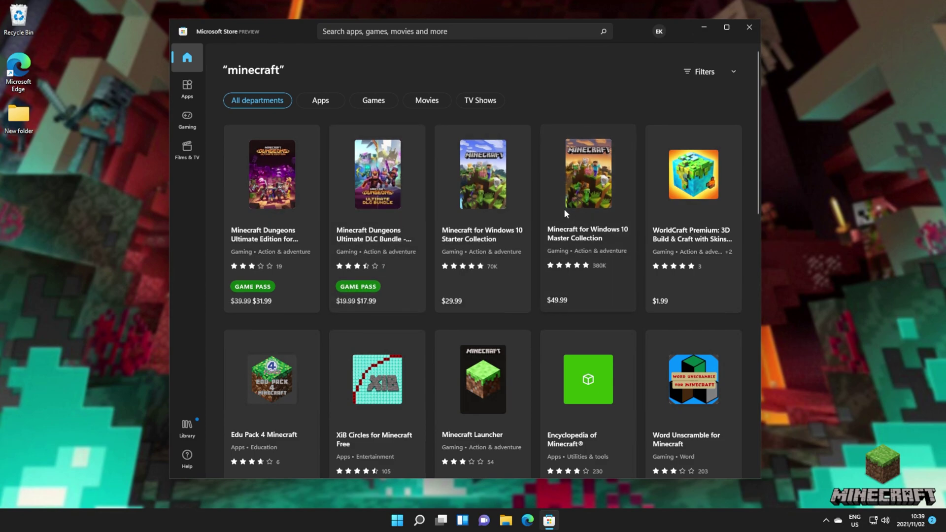
scroll(542, 175, down, 4)
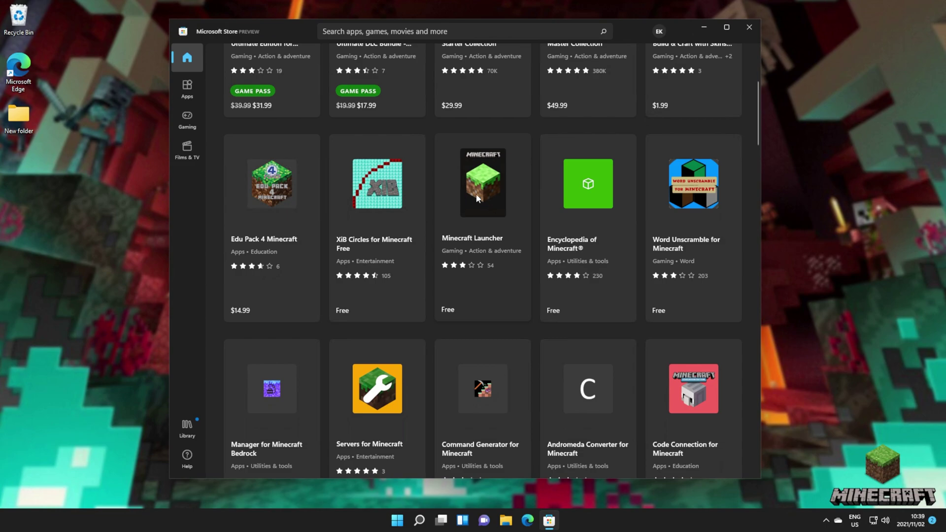
scroll(488, 255, up, 3)
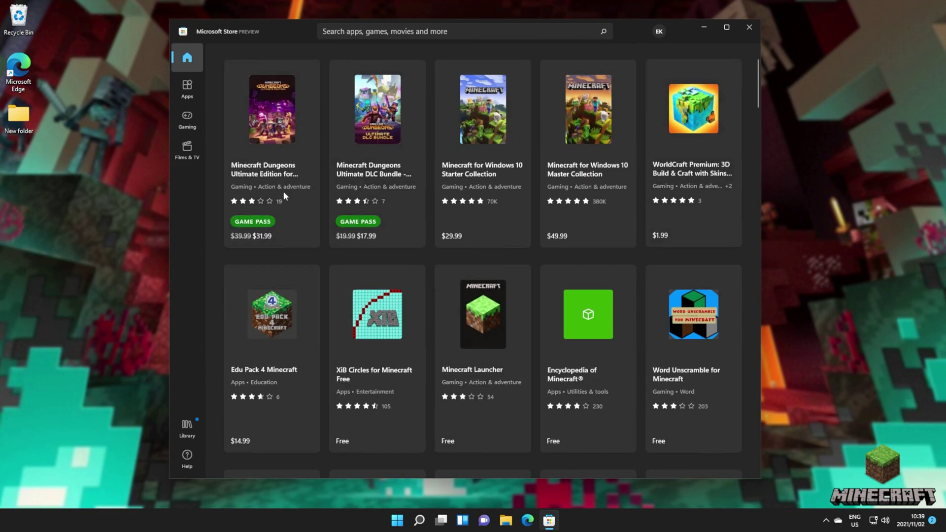
click(495, 323)
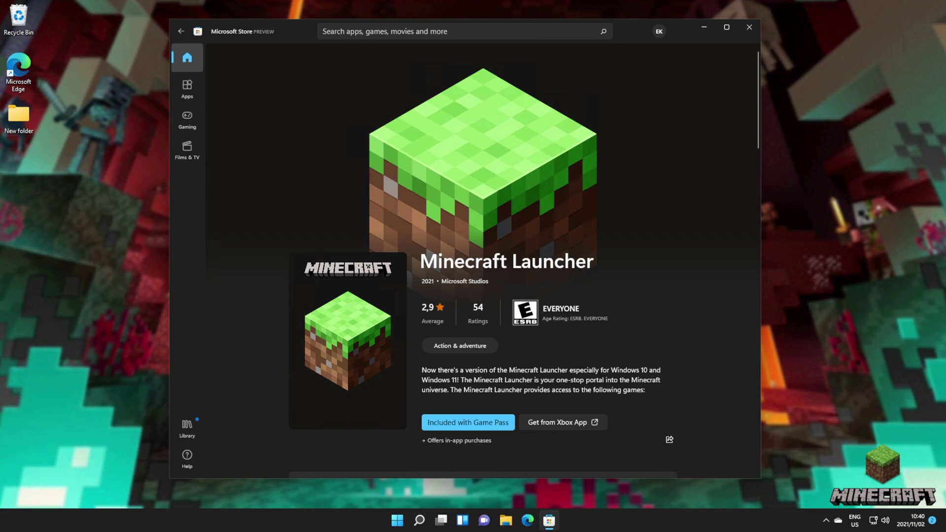
scroll(511, 233, down, 3)
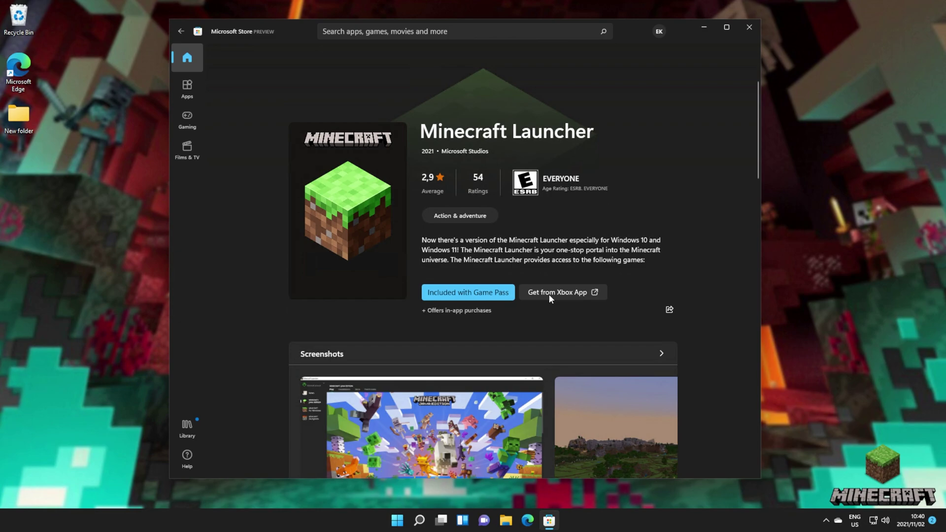
scroll(580, 277, down, 10)
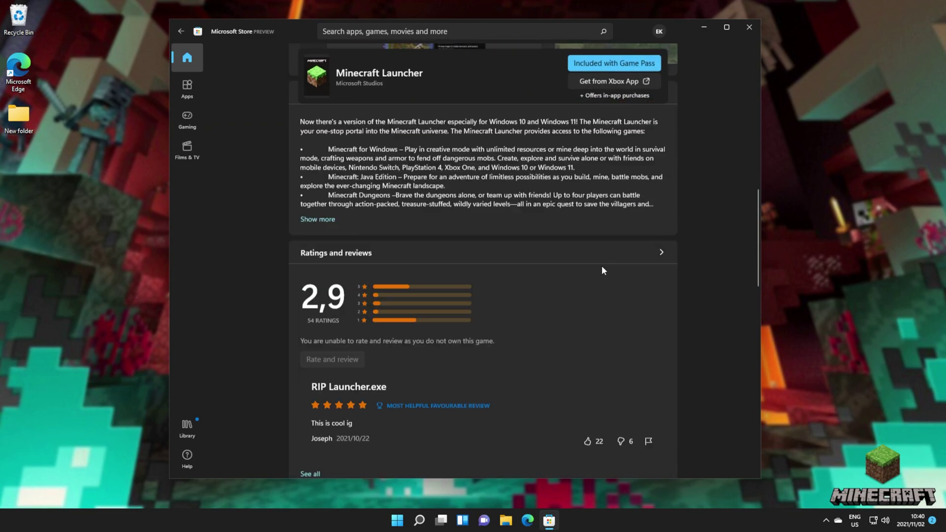
scroll(604, 270, down, 5)
scroll(682, 301, up, 15)
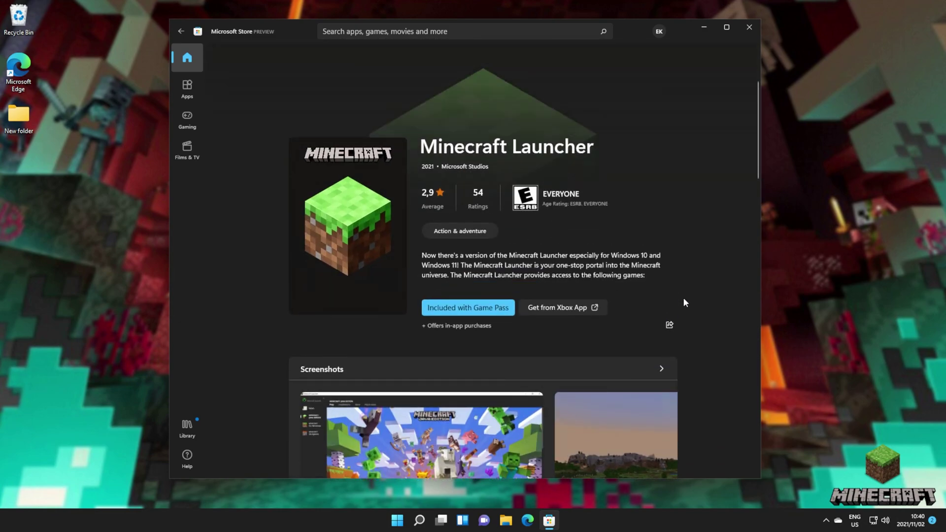
click(464, 355)
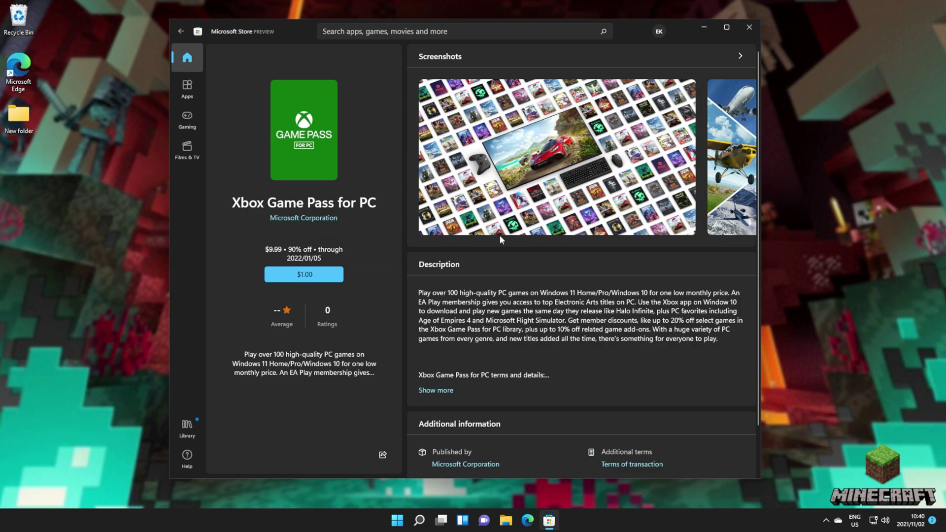
key(alt+Left)
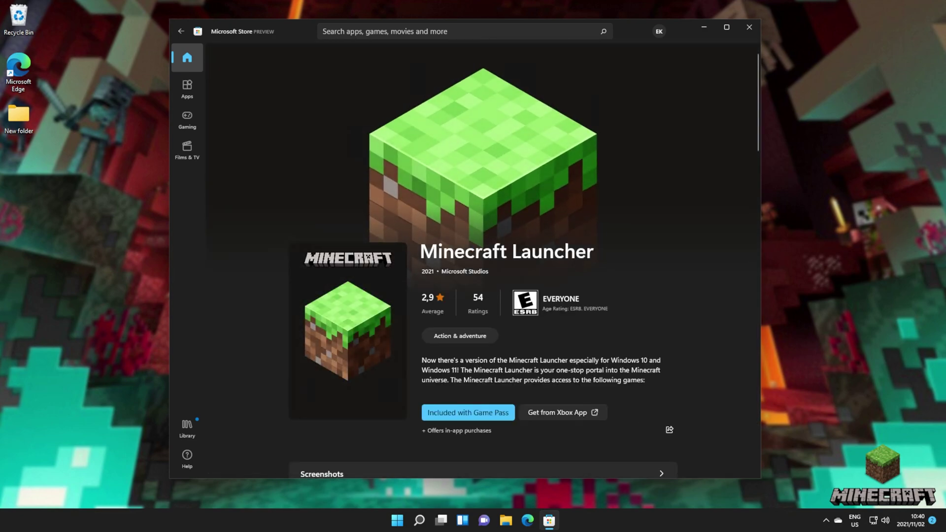
Get Minecraft Launcher through the Xbox app and bring the updated Xbox window in front of the Store.
click(555, 412)
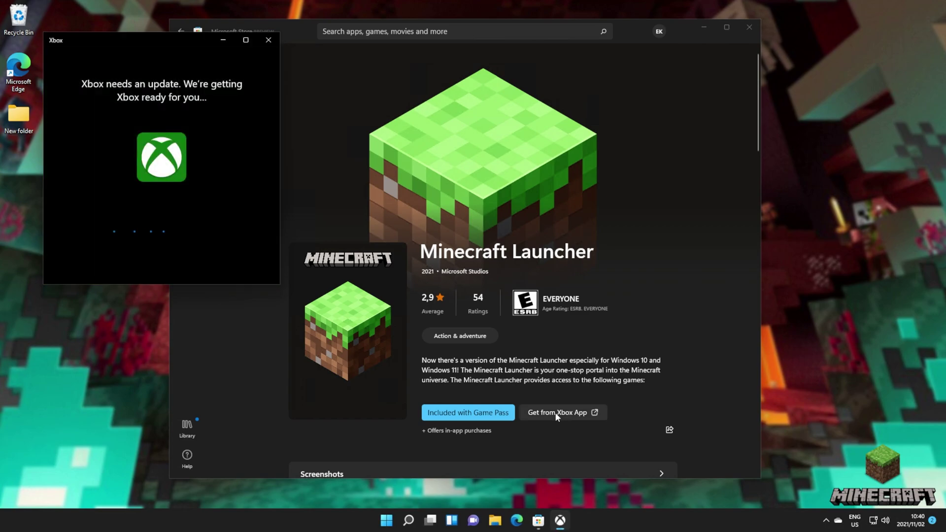
drag(146, 40, 489, 127)
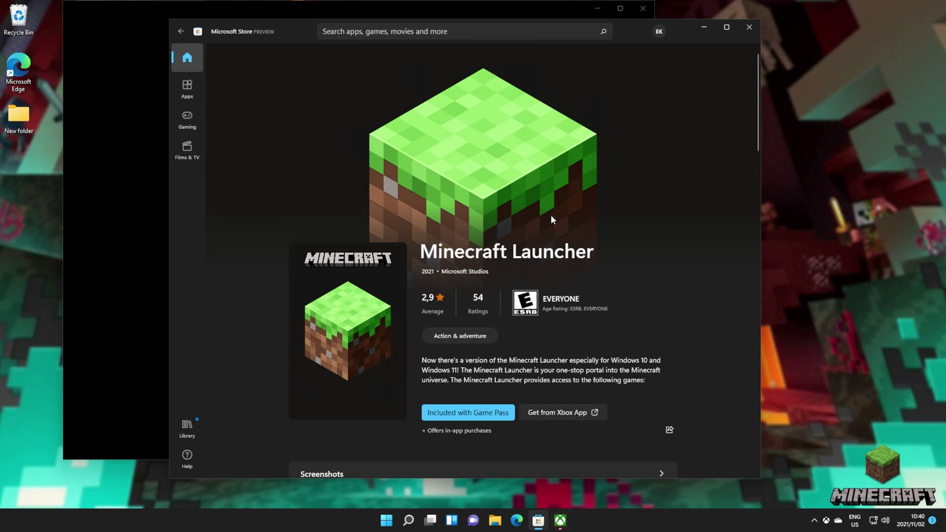
mouse_move(565, 520)
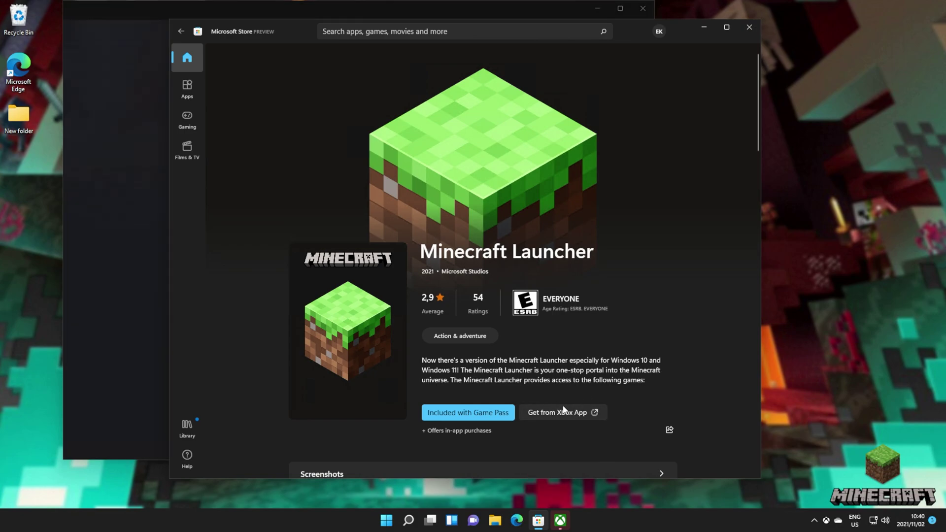
drag(140, 5, 327, 33)
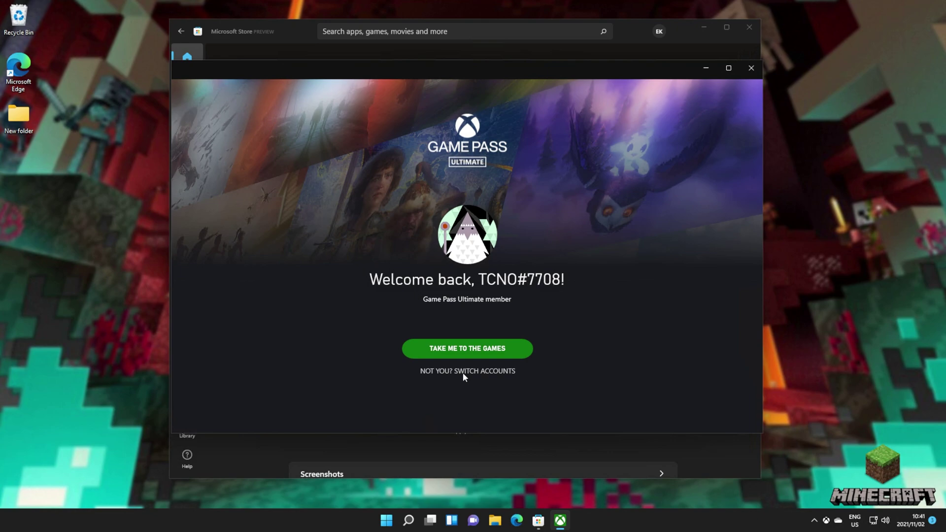
Continue past the Game Pass Ultimate welcome-back screen to the games.
click(463, 353)
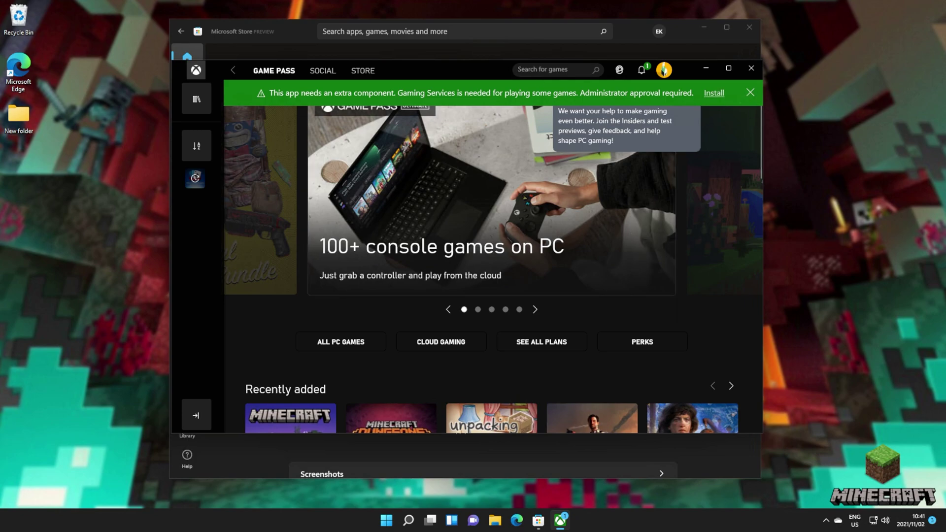
Install Gaming Services from the banner and approve the User Account Control prompt.
click(717, 94)
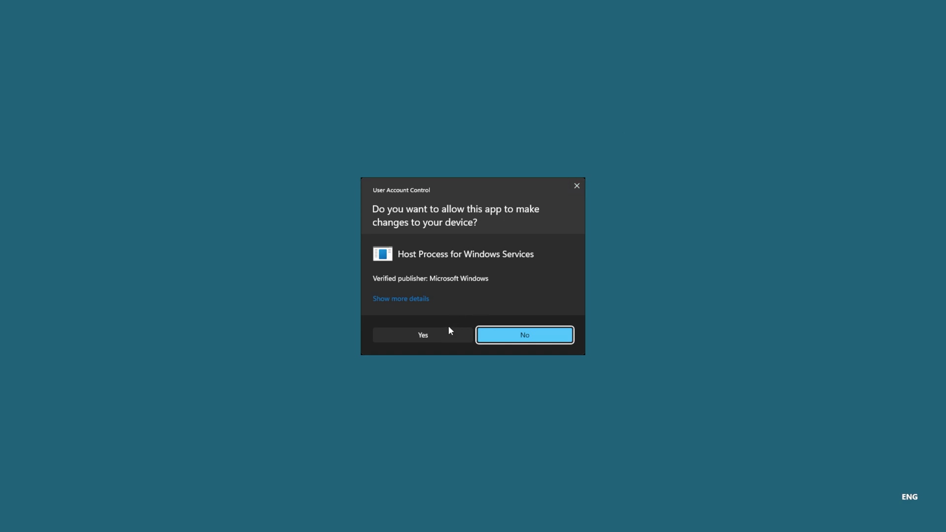
click(448, 329)
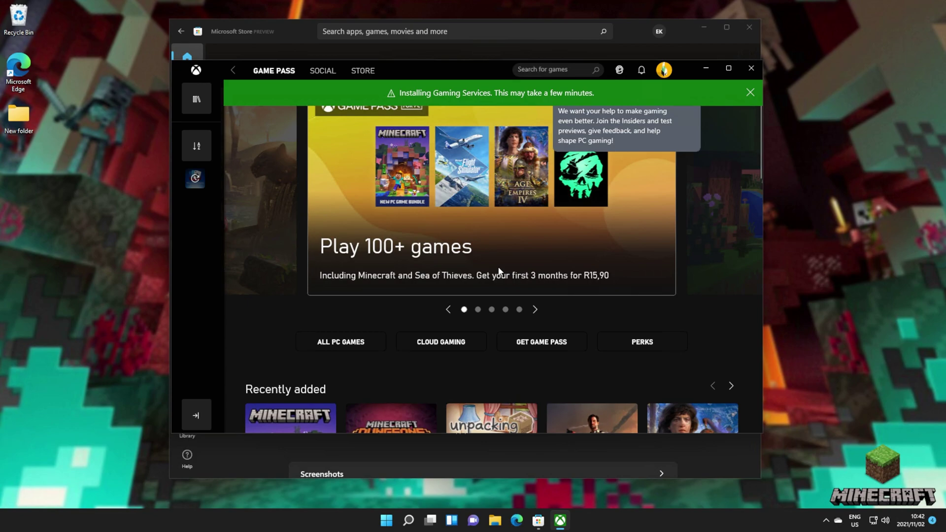
scroll(497, 270, down, 5)
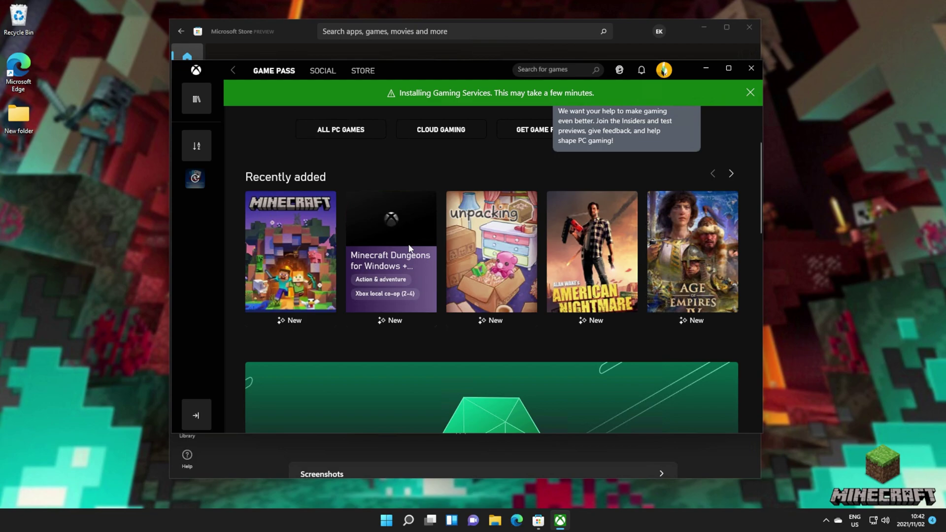
Open Minecraft Launcher in the Xbox app, dismiss the Insiders invitation, and minimize the Store.
click(633, 32)
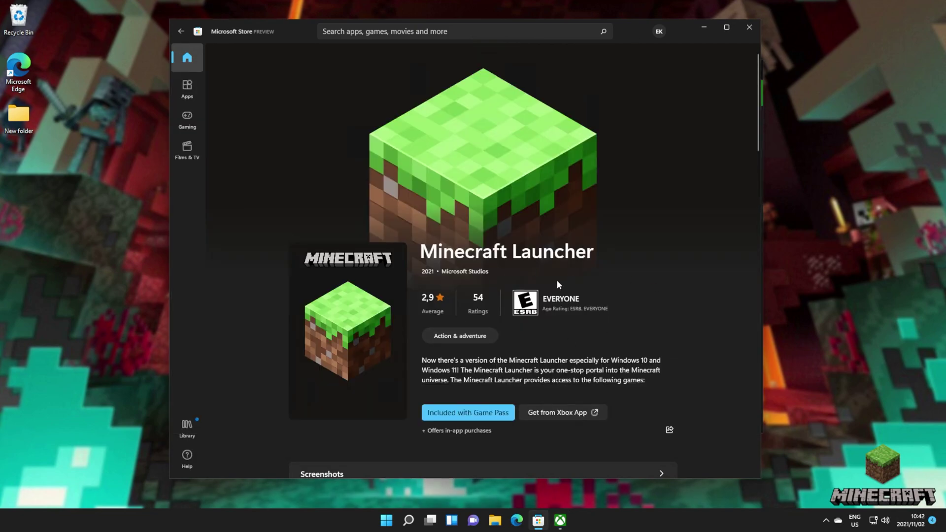
click(550, 414)
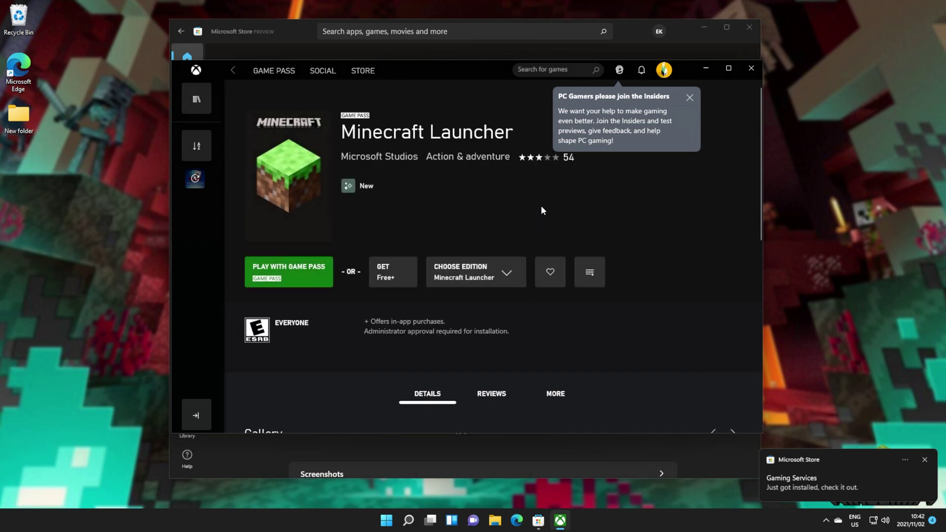
click(690, 97)
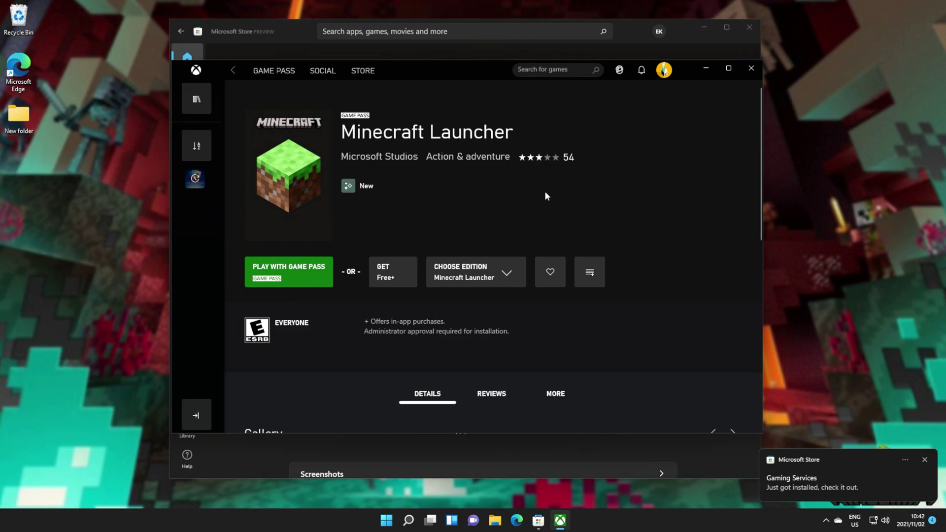
click(637, 41)
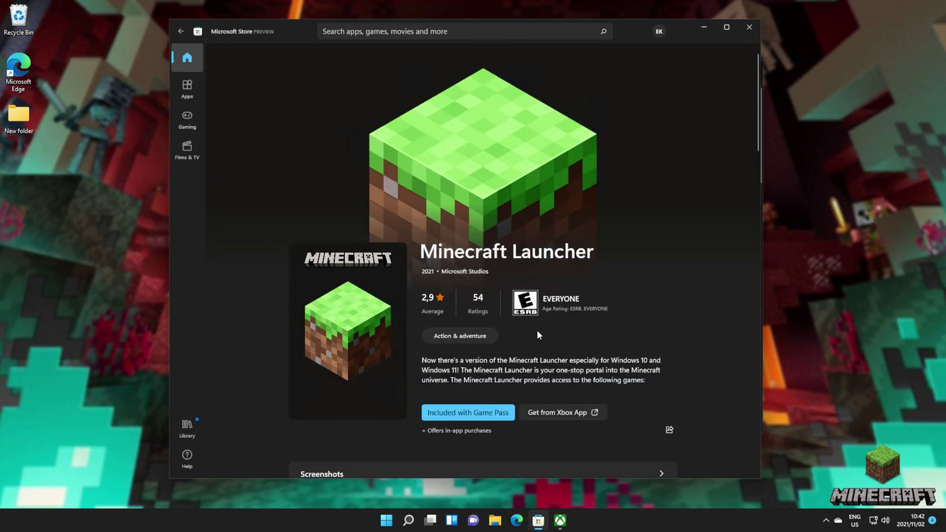
click(696, 26)
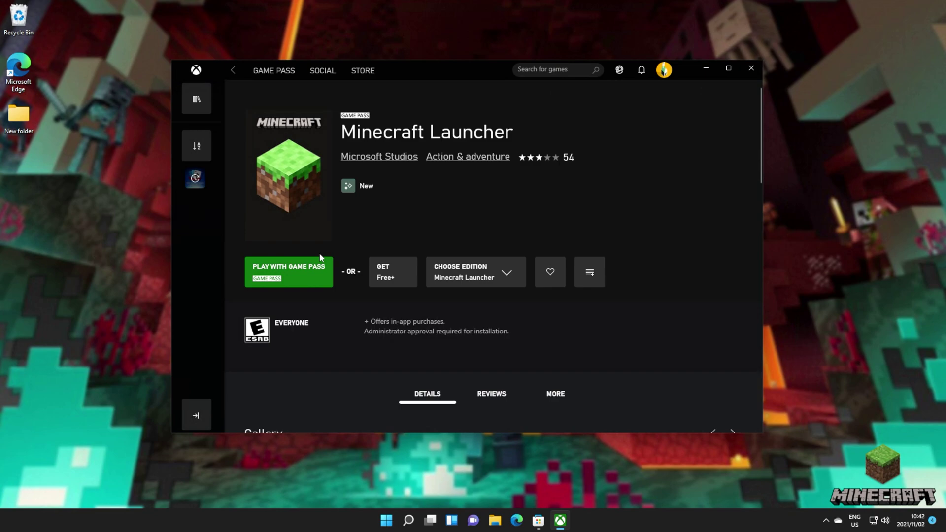
Claim the free Minecraft Launcher, close the confirmation, and reload its product page.
click(399, 272)
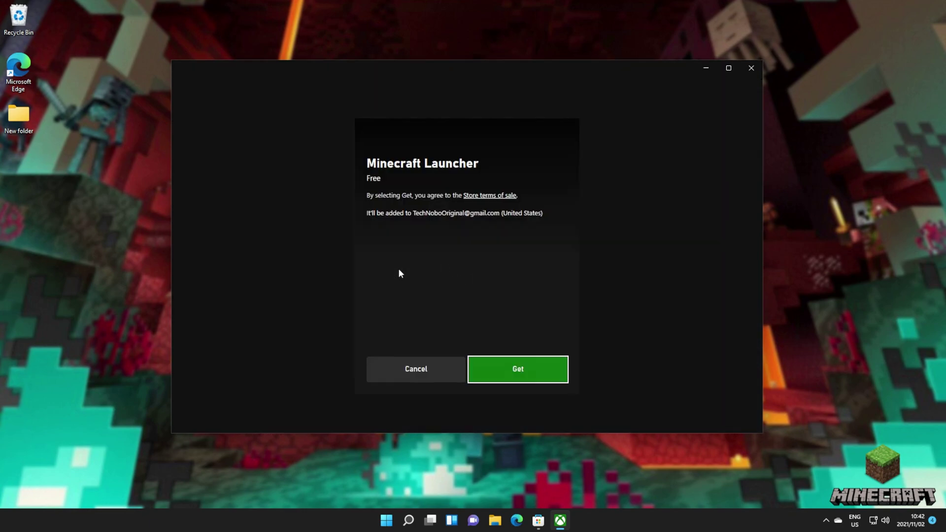
click(520, 365)
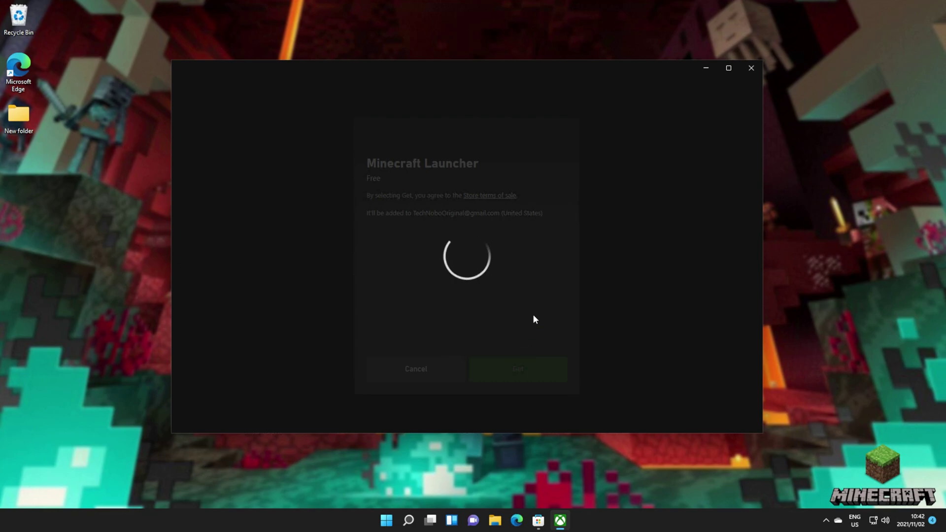
click(470, 369)
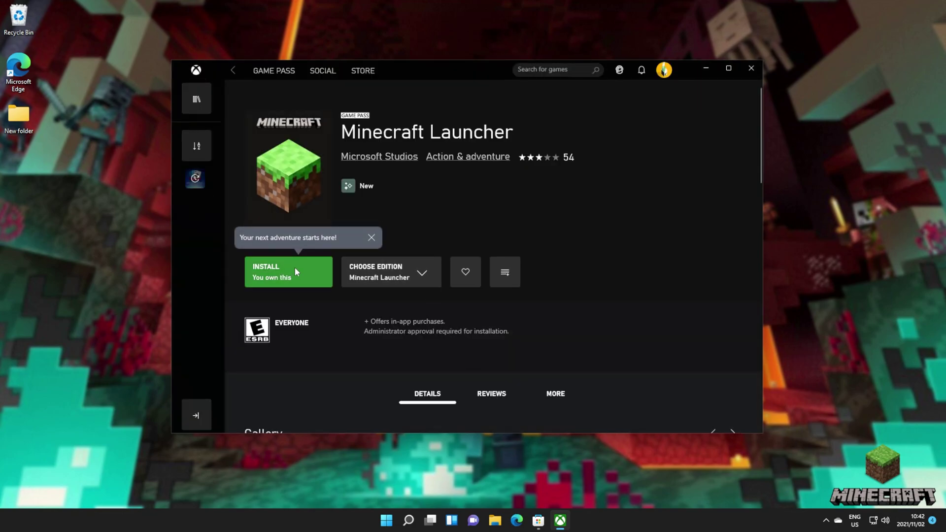
click(310, 265)
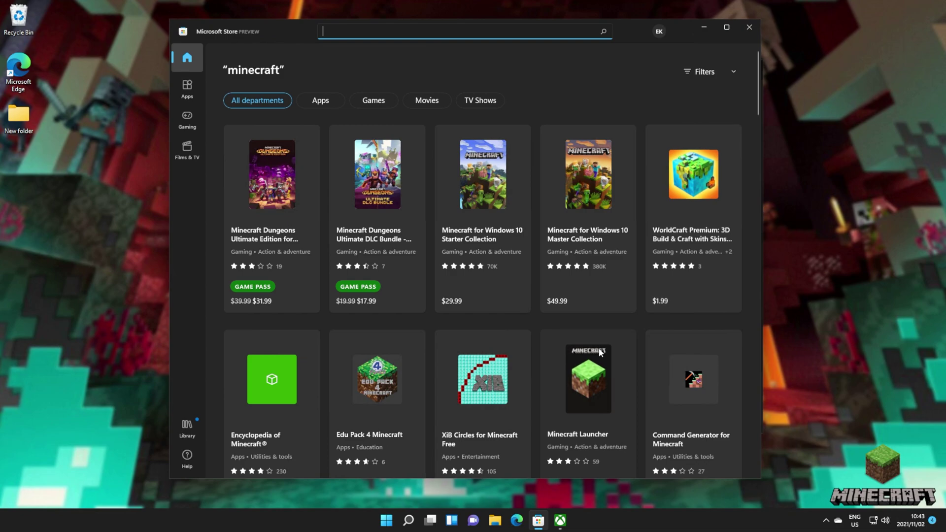
click(613, 353)
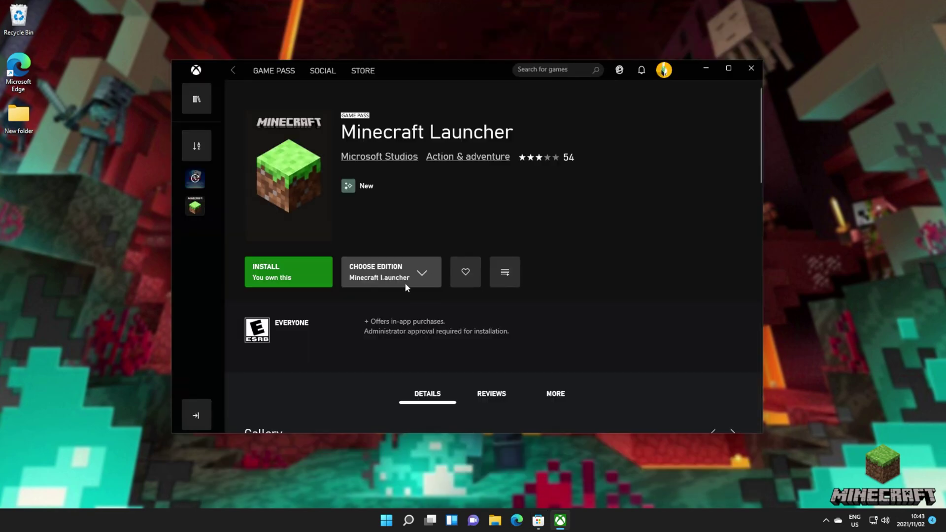
Install Minecraft Launcher on the confirmed drive, leaving the edition as Minecraft Launcher.
click(300, 270)
click(464, 367)
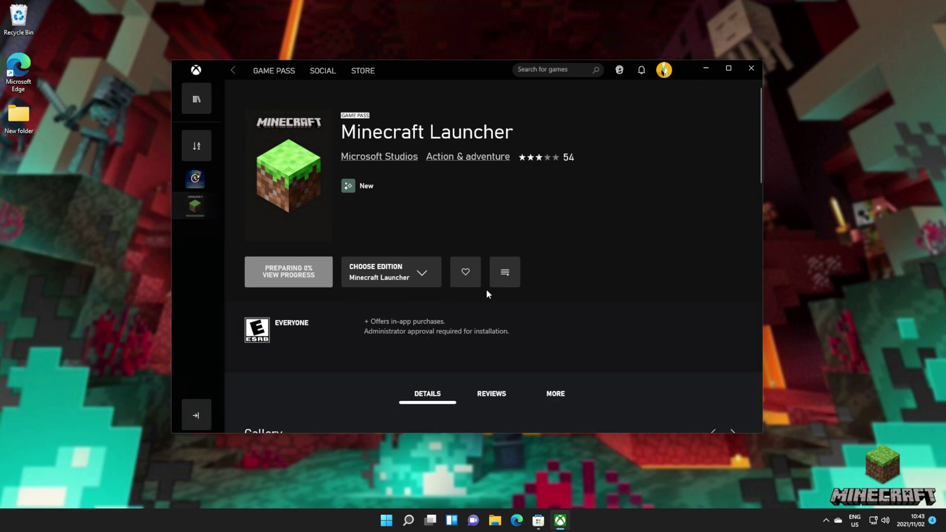
click(385, 277)
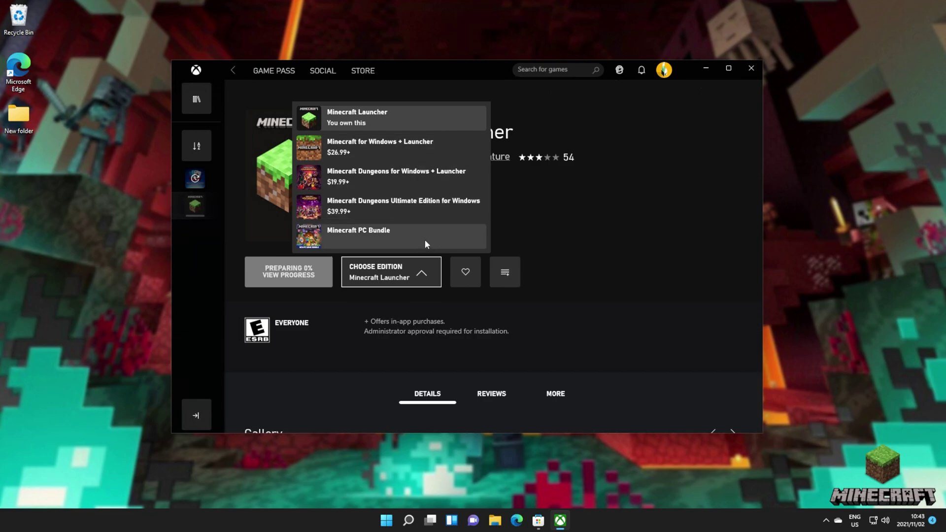
click(685, 212)
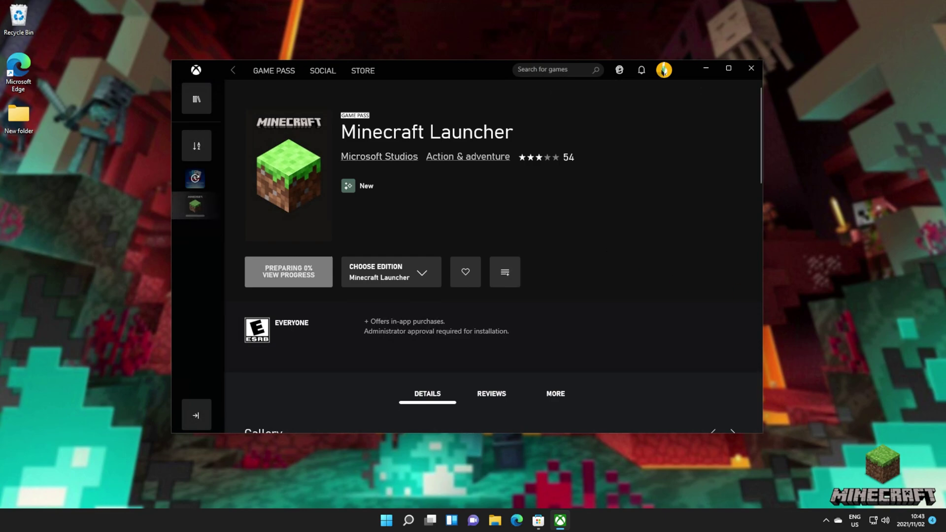
Open %appdata% from the Run prompt, then open the .minecraft folder.
key(super+r)
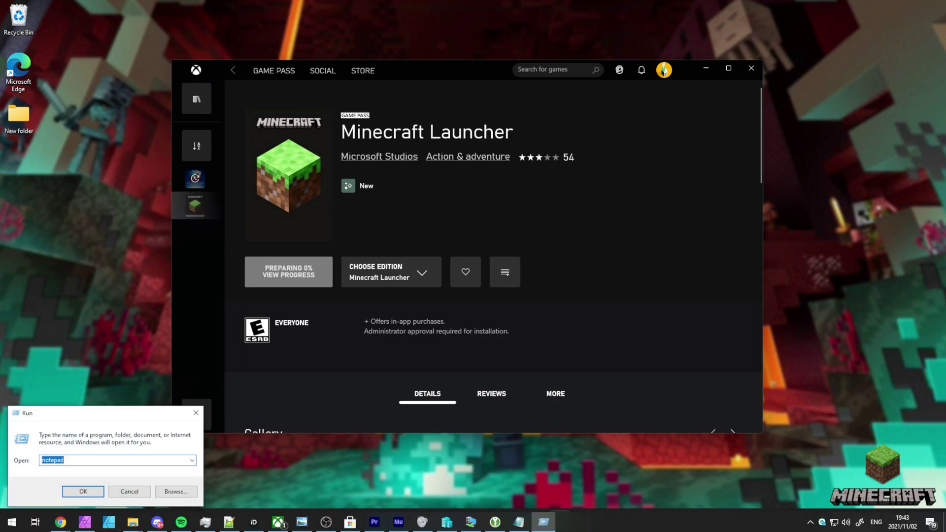
text(%appdata%)
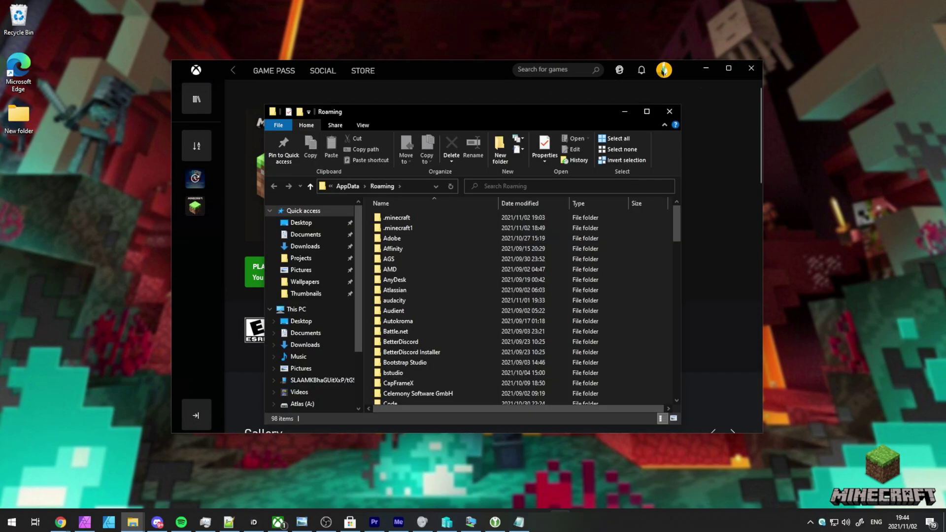
click(416, 219)
double_click(417, 218)
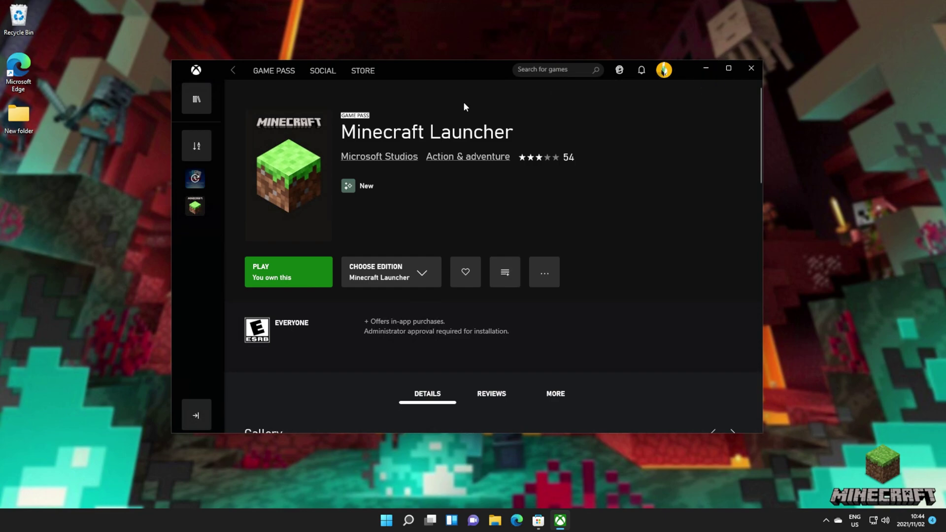
Launch the installed Minecraft Launcher and let the Minecraft Updater download its files.
click(273, 276)
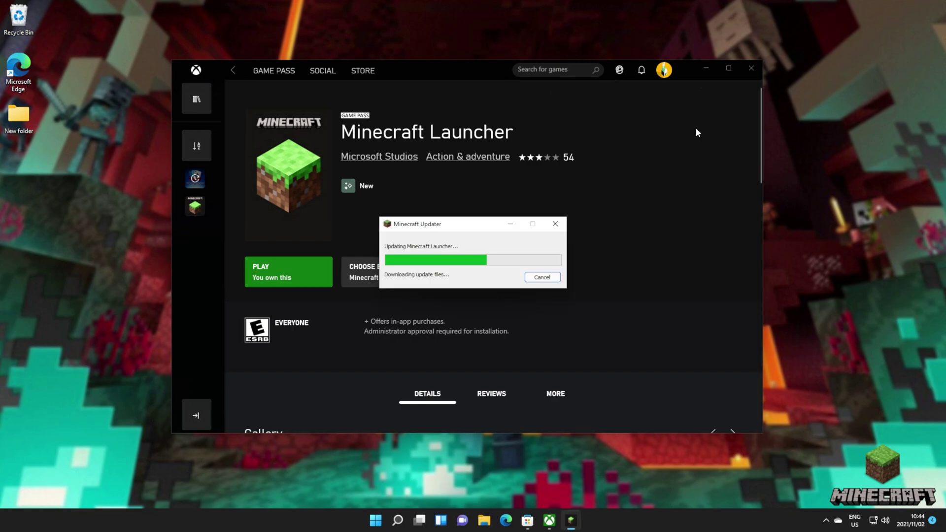
click(753, 68)
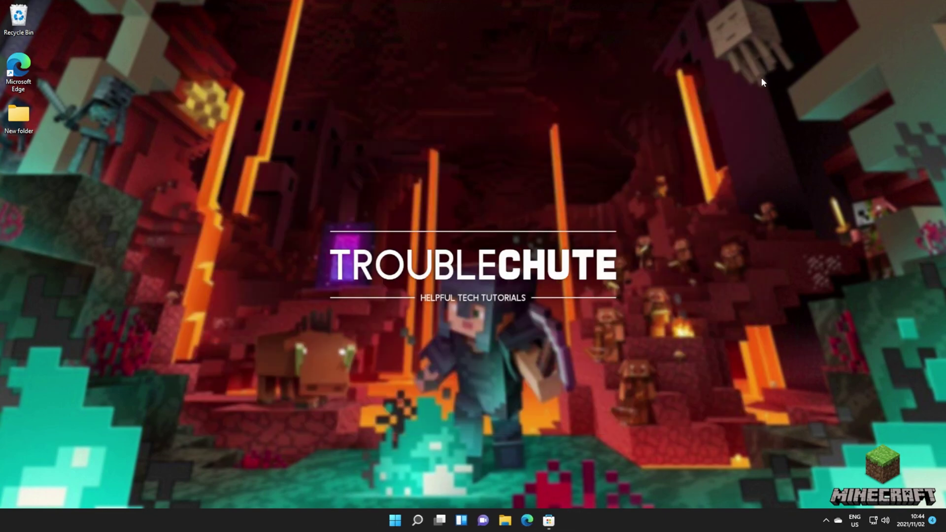